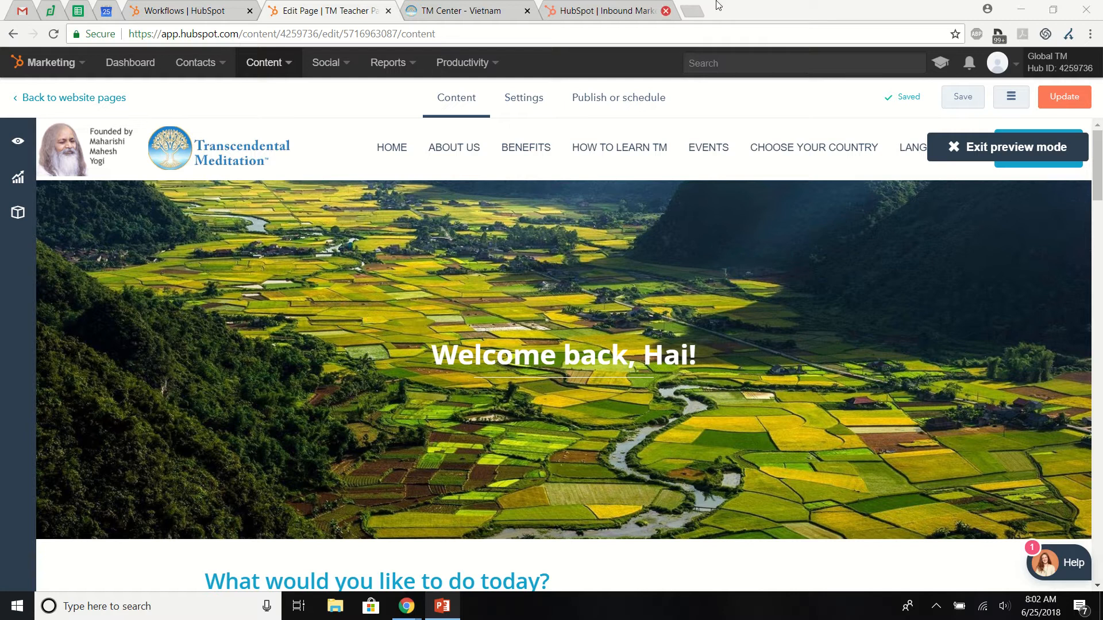
click(692, 11)
text(globla)
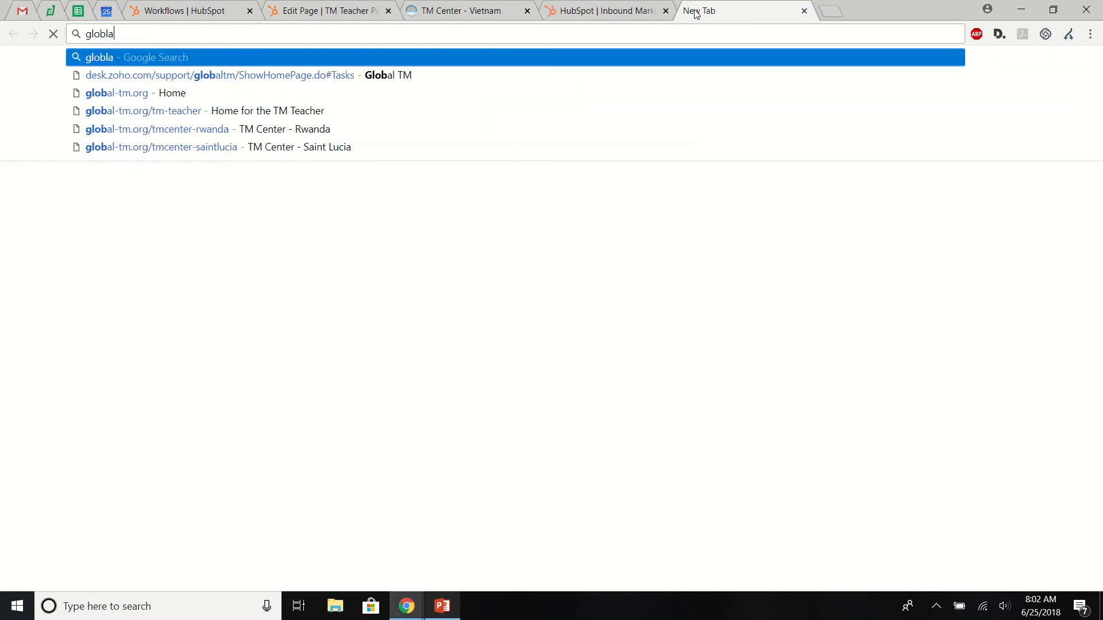
key(BackSpace)
key(BackSpace)
text(al-tm.org/tm-teacher)
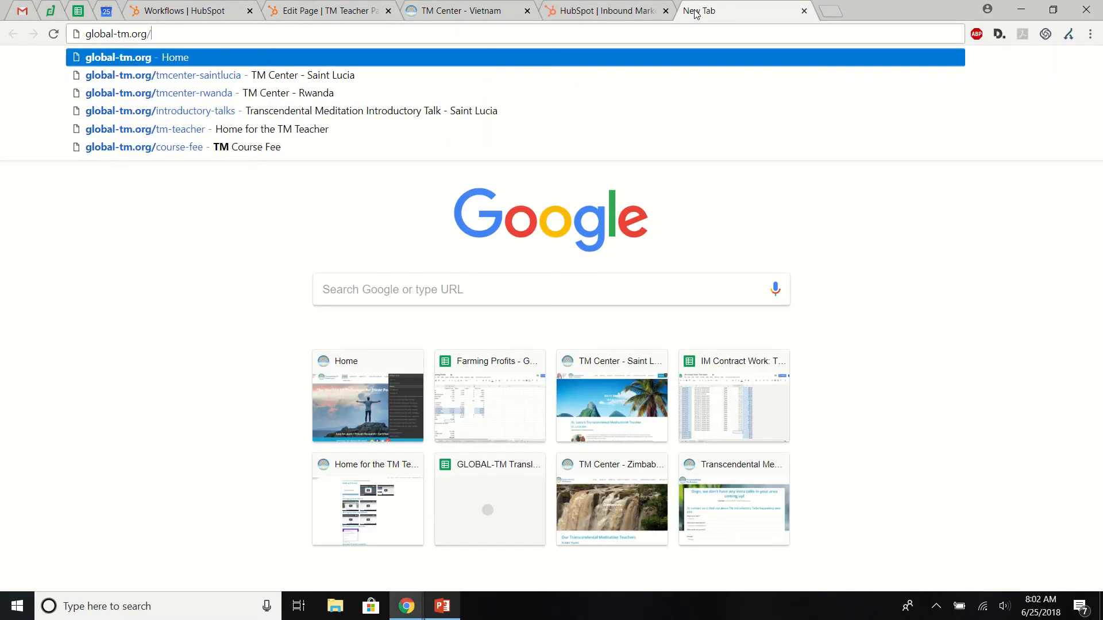
click(804, 12)
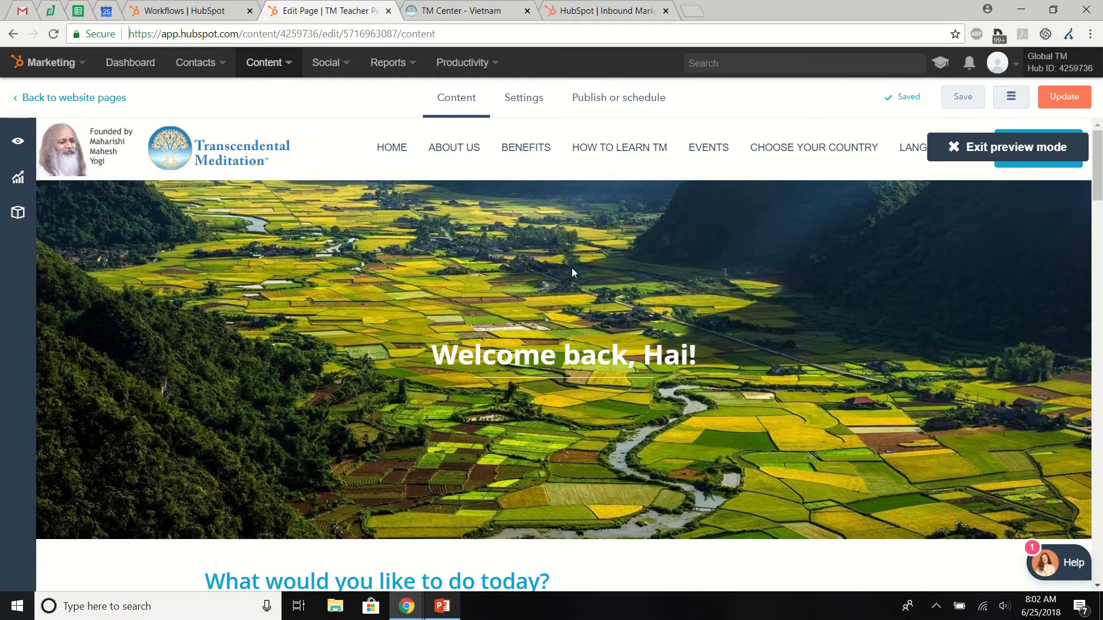
- Open the "Add/change your Workflows (Follow-Up Emails)" link from the teacher page in a new browser tab and switch to it
scroll(572, 272, down, 5)
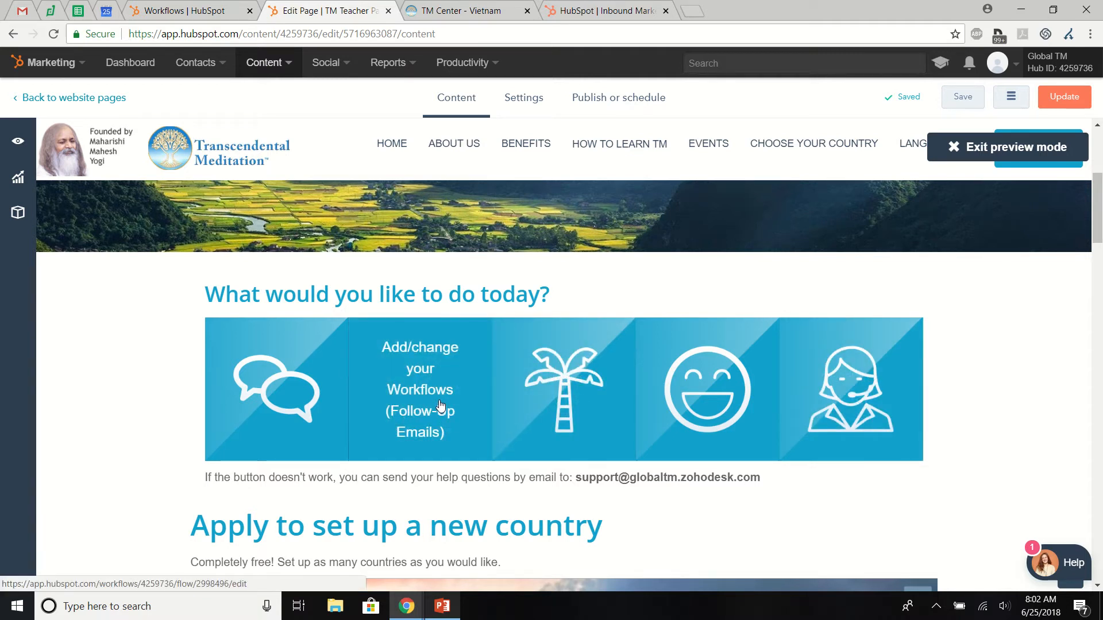
right_click(411, 375)
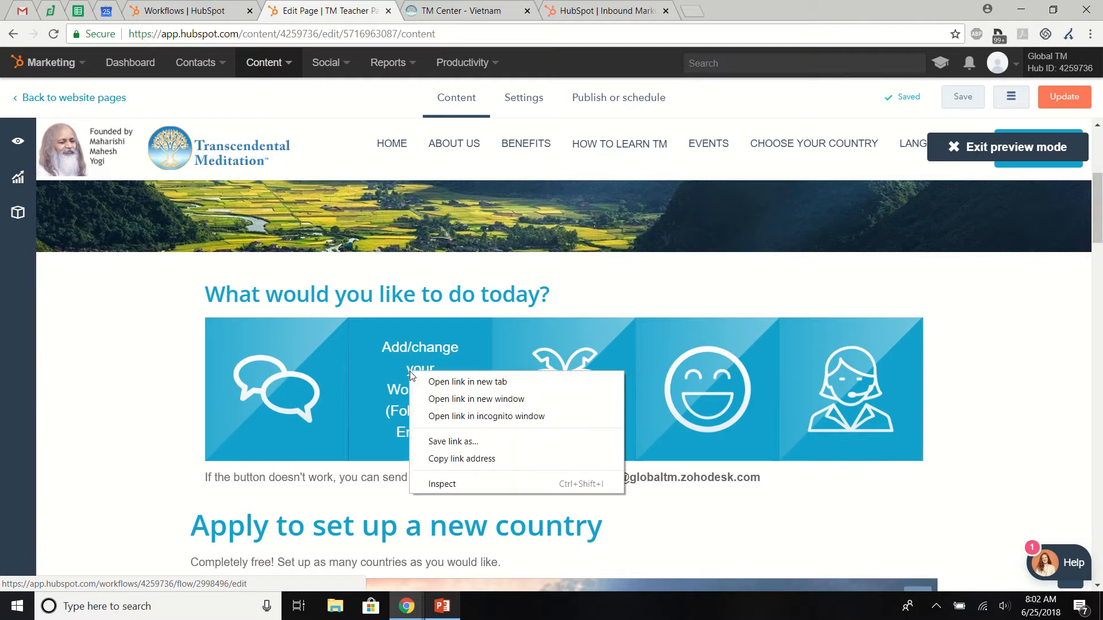
click(443, 383)
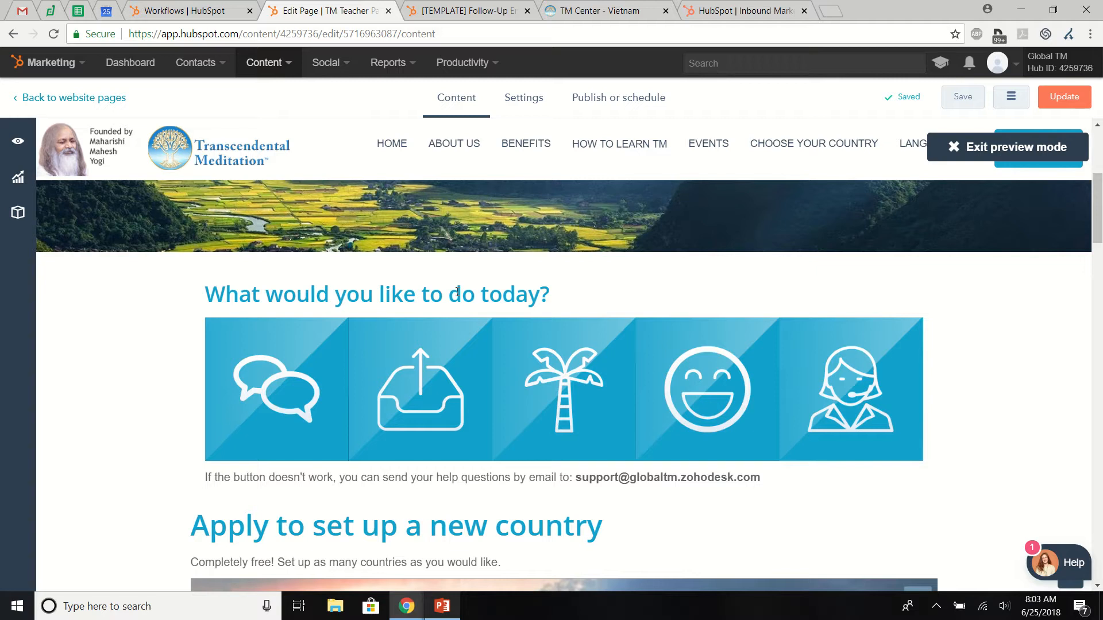
click(418, 13)
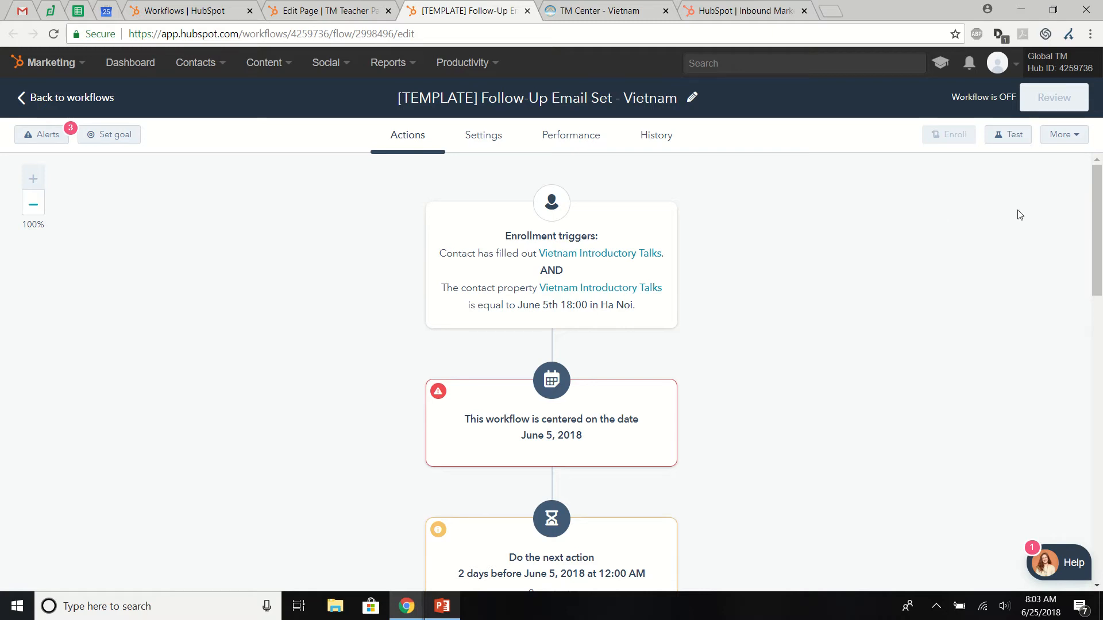
- Clone the Vietnam follow-up email template workflow under the name "13th June Intro Lecture - Vietnam"
click(1074, 137)
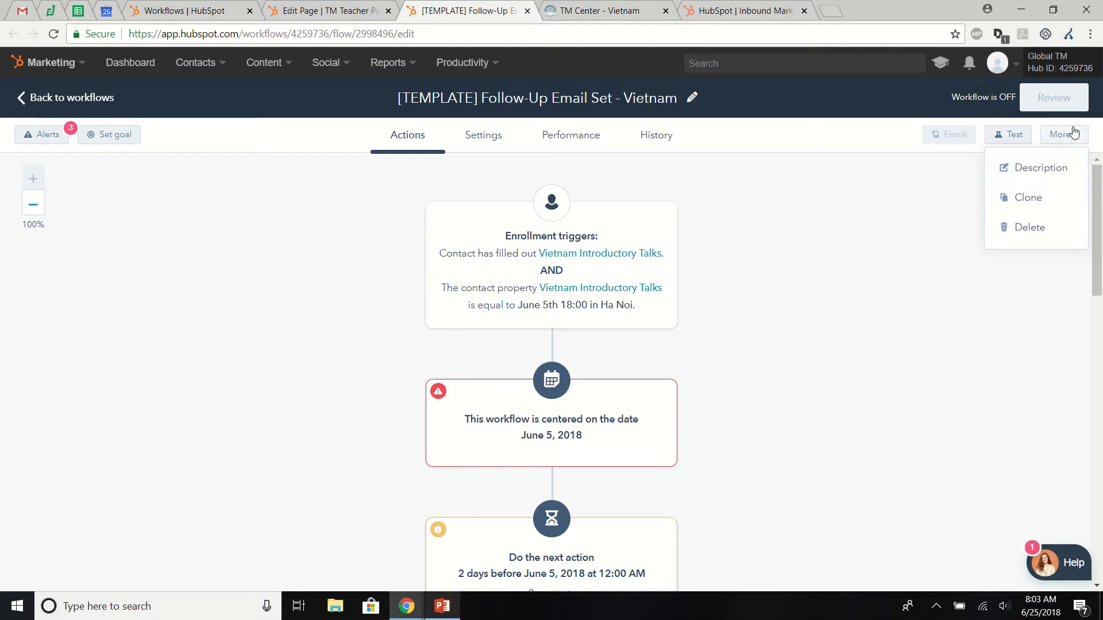
click(1029, 200)
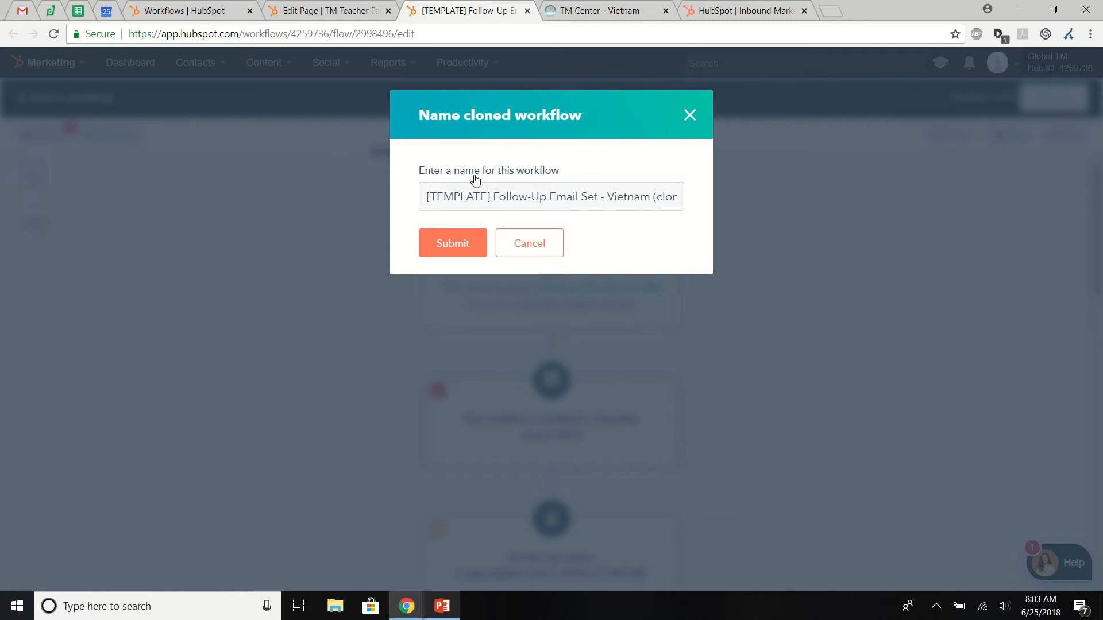
click(471, 194)
key(ctrl+a)
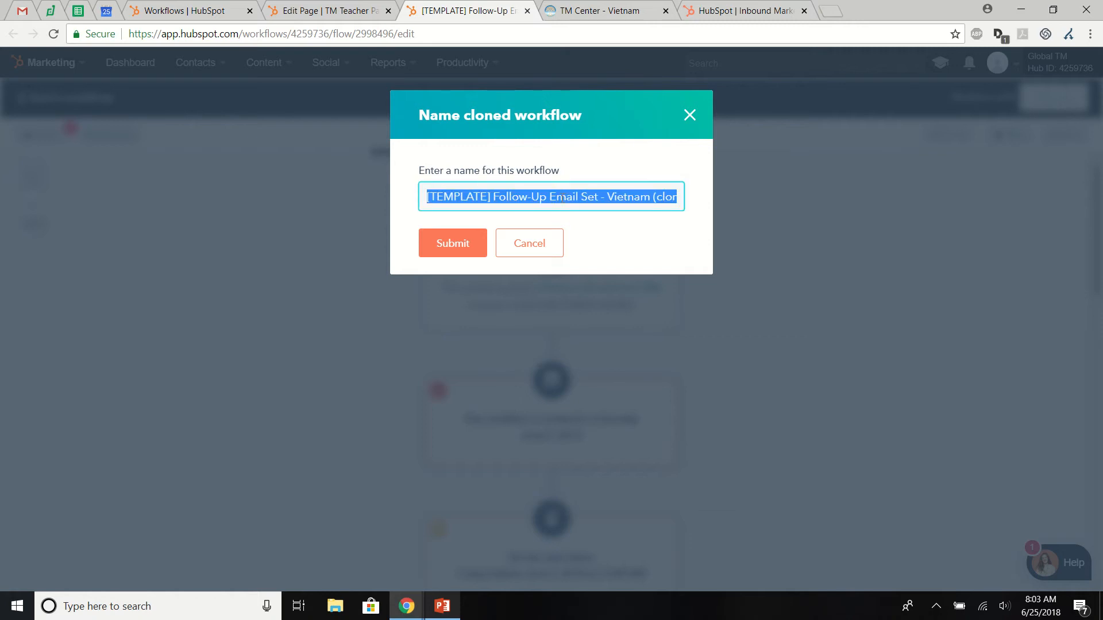
key(BackSpace)
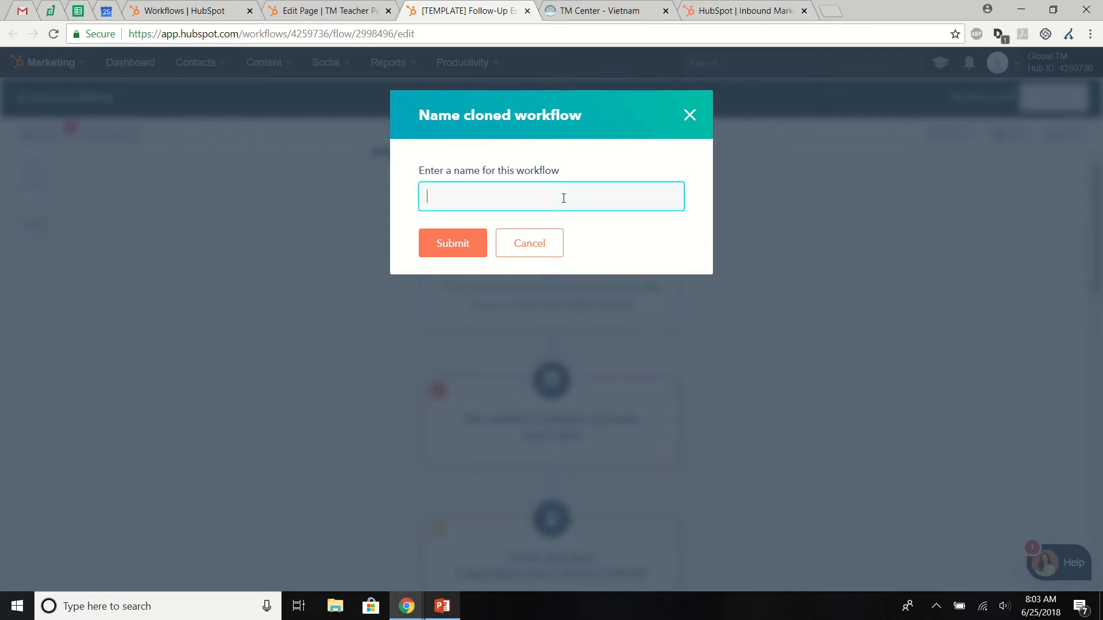
text(13th June Intro Lecture - Vietnam)
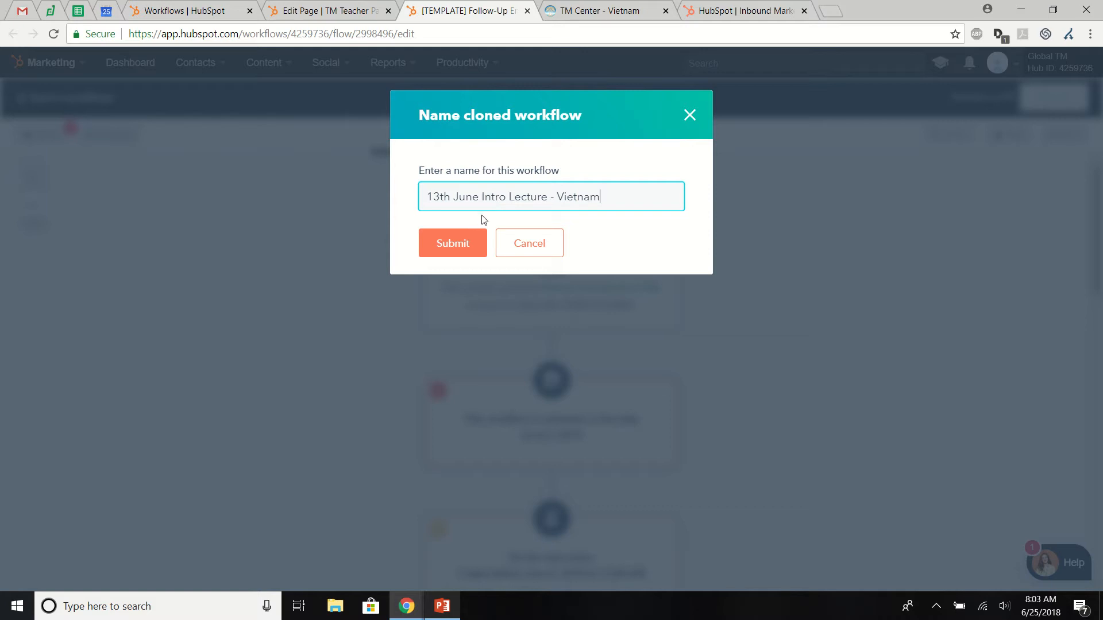
click(451, 244)
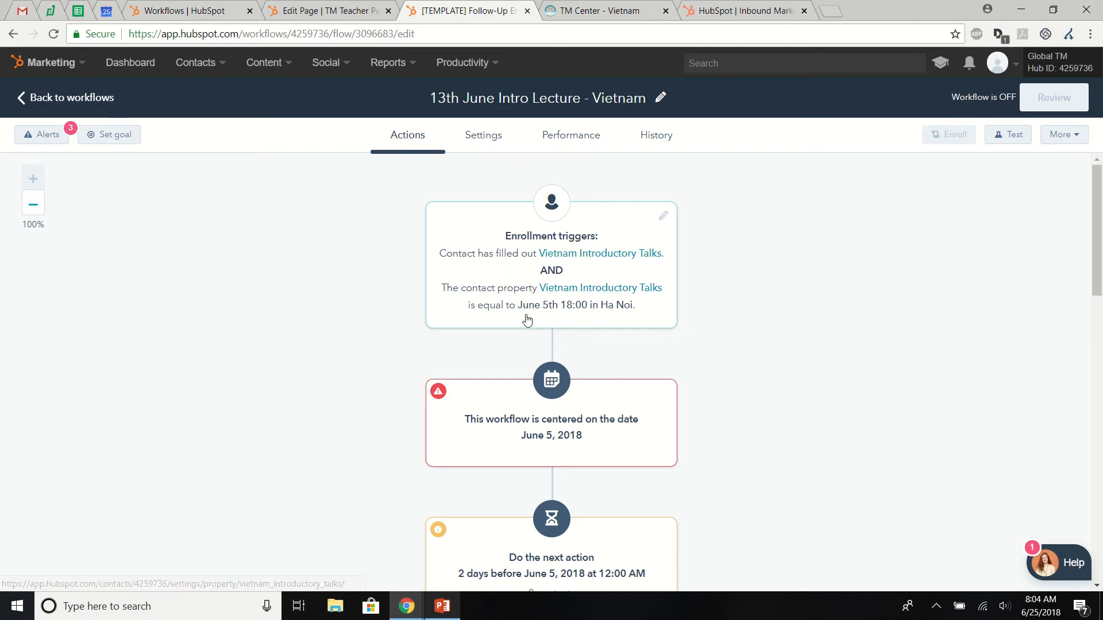
- Set the Vietnam Introductory Talks property in the enrollment triggers to "Wednesday 13th of June at 5:00pm" and save
click(664, 218)
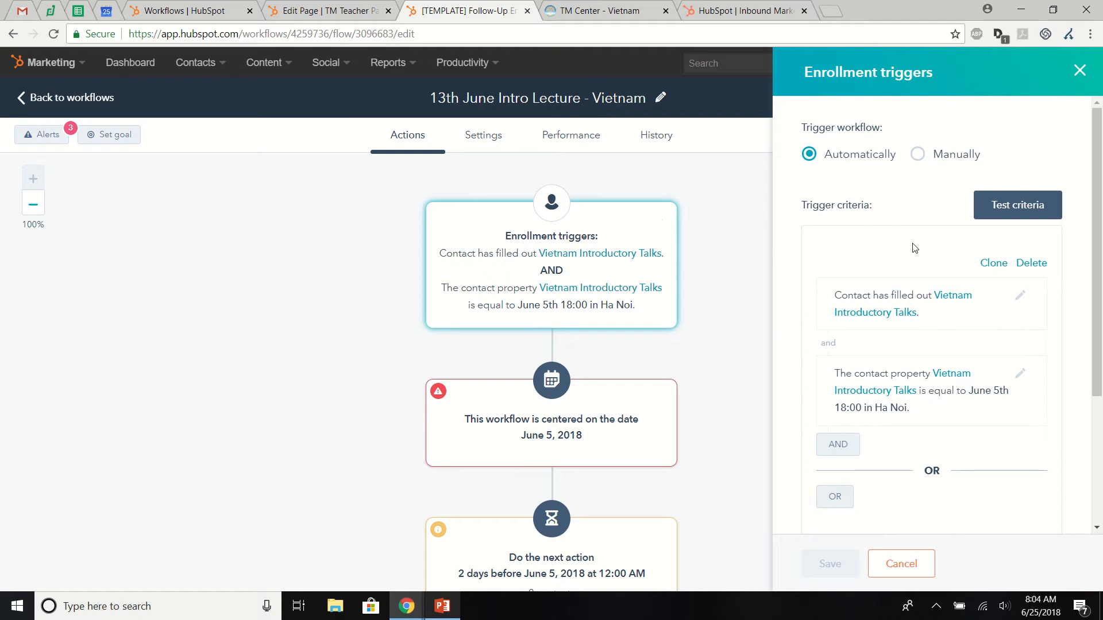
scroll(912, 226, down, 1)
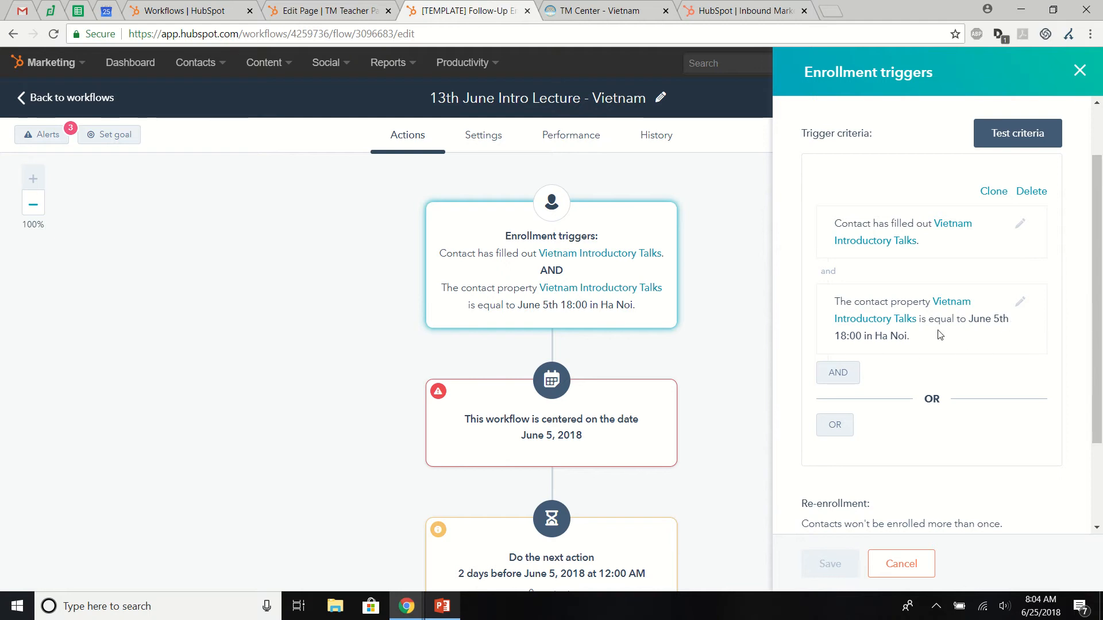
click(1022, 306)
click(925, 299)
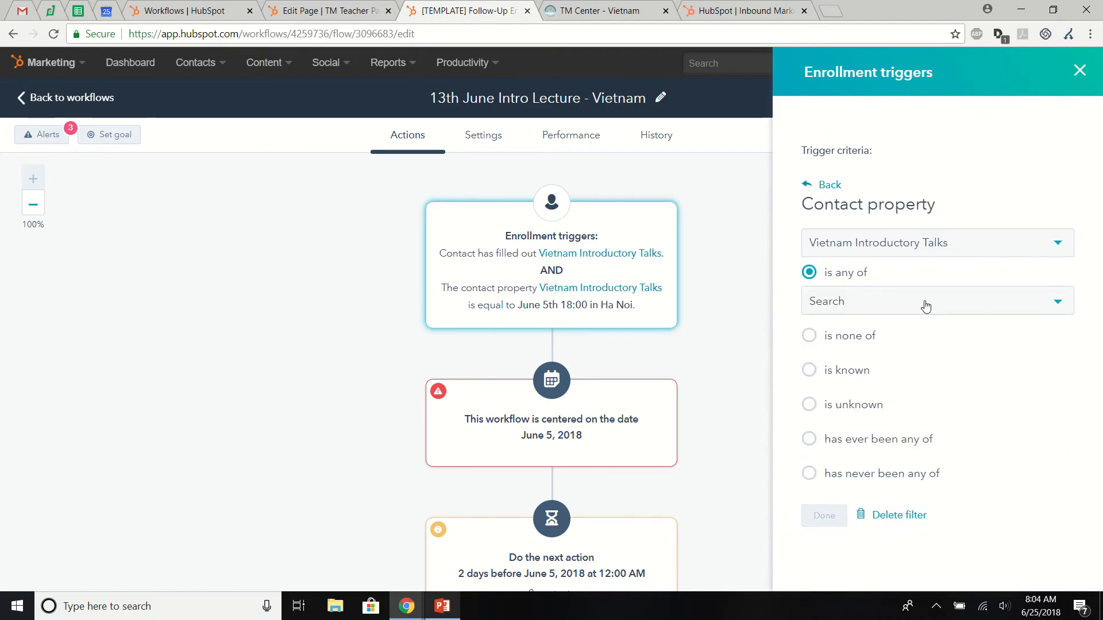
click(924, 301)
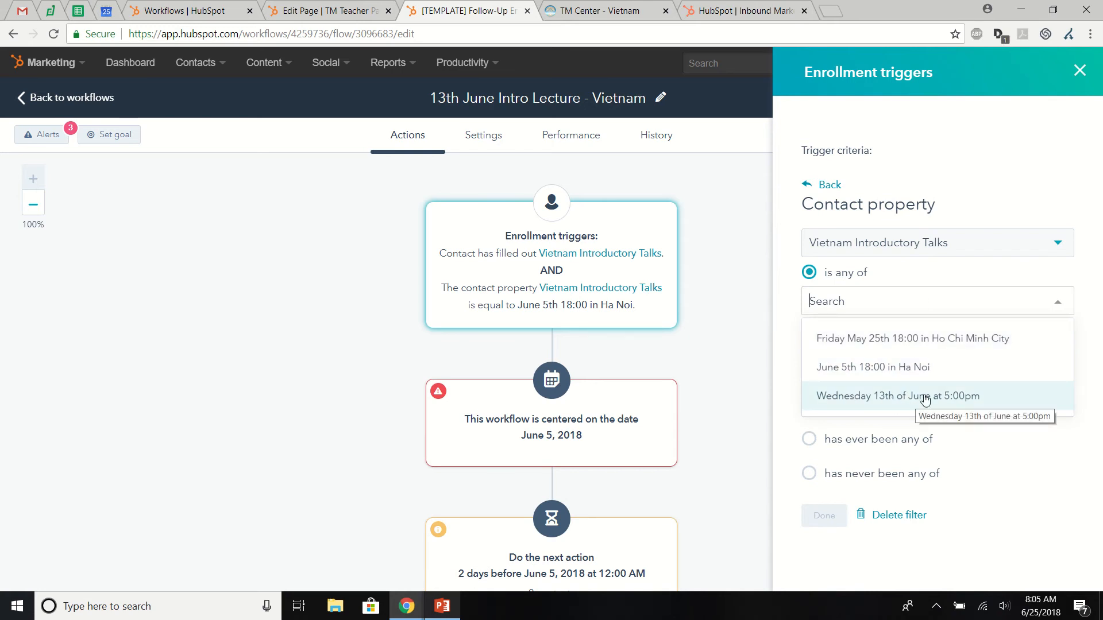
click(986, 401)
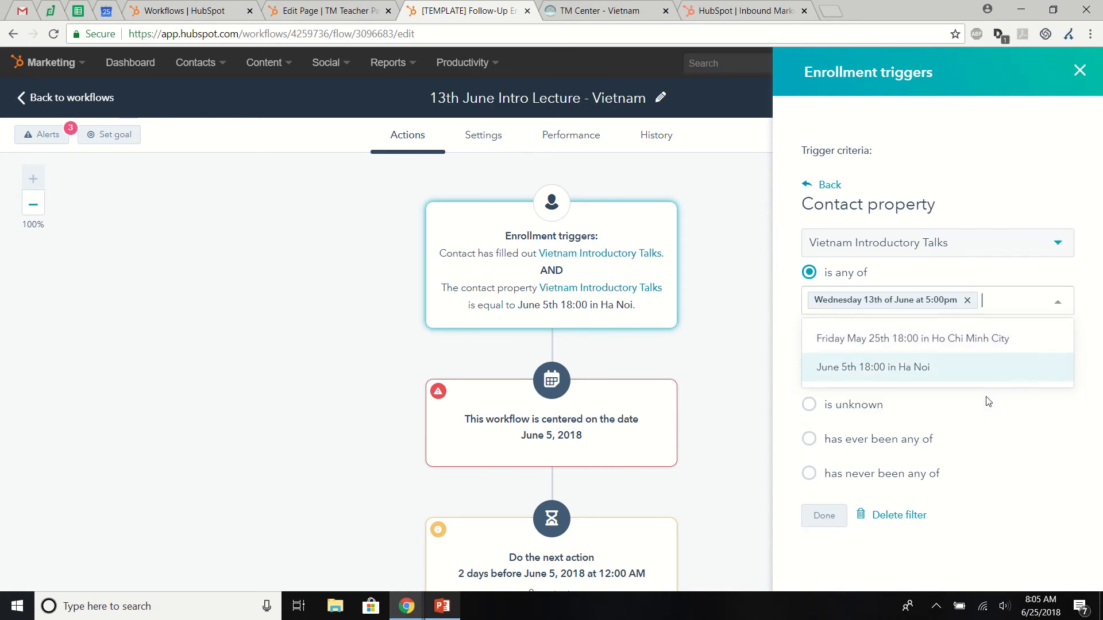
click(1005, 285)
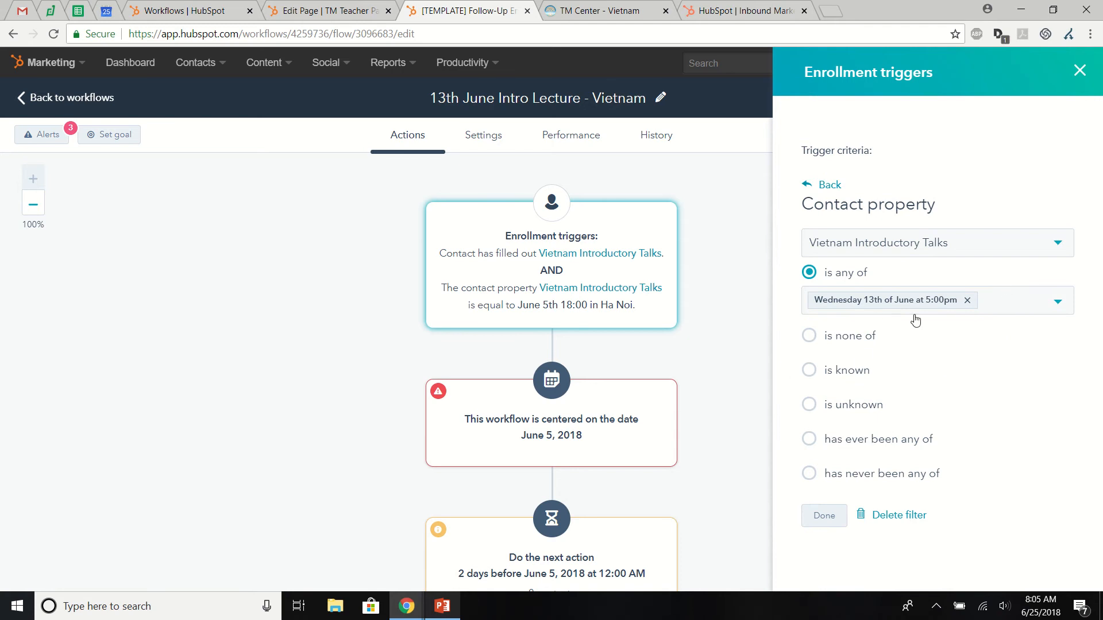
click(825, 517)
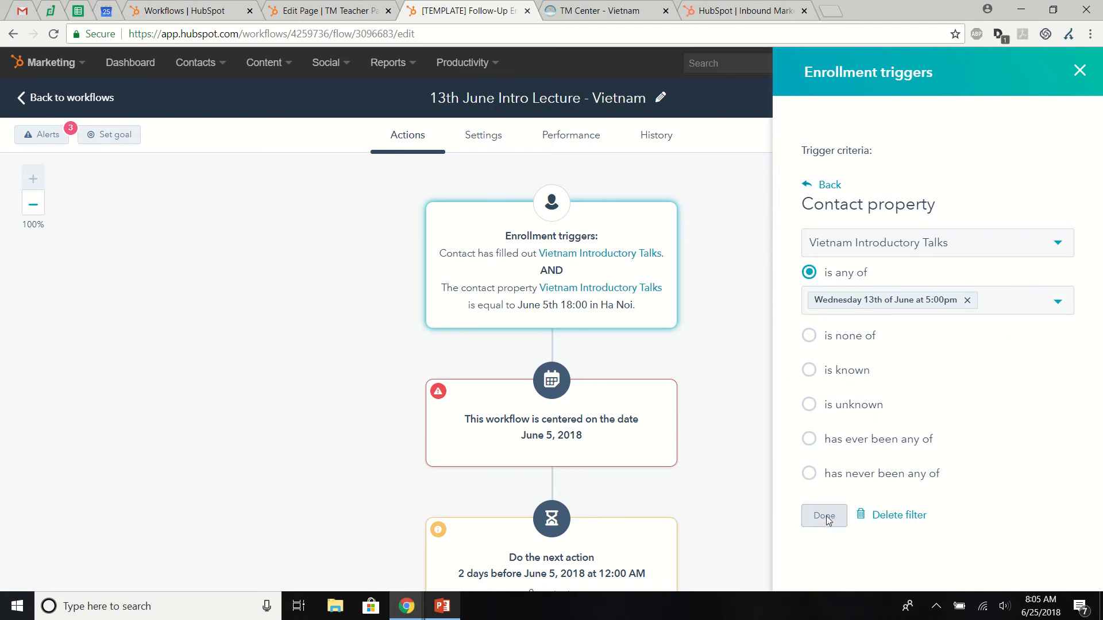
click(822, 567)
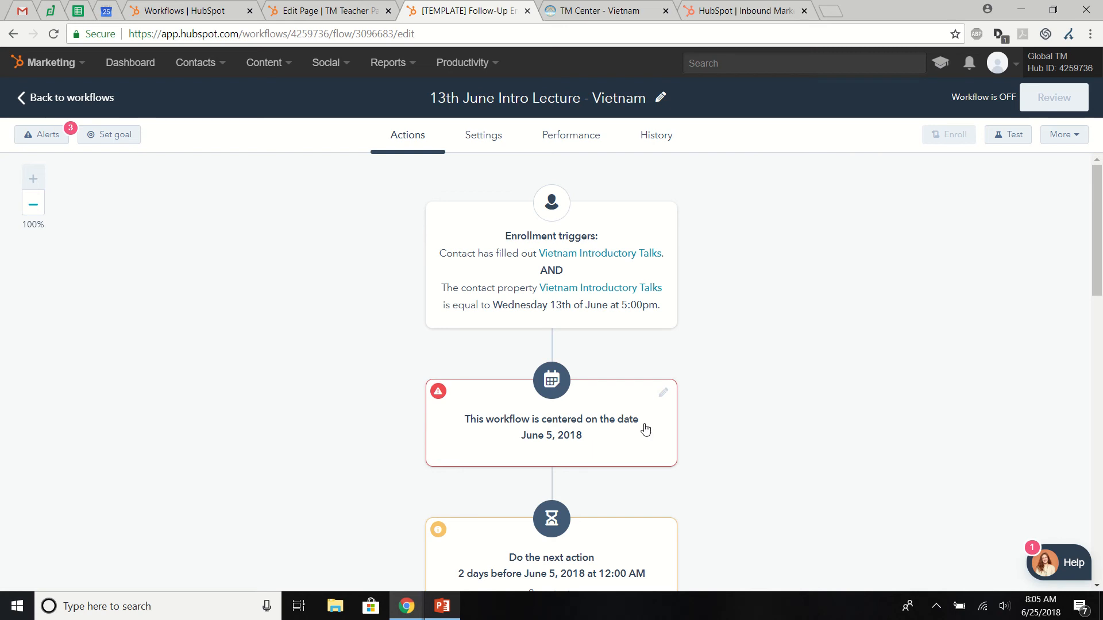
- Set the date the workflow is centered on to 06/13/2018 and save it
click(665, 395)
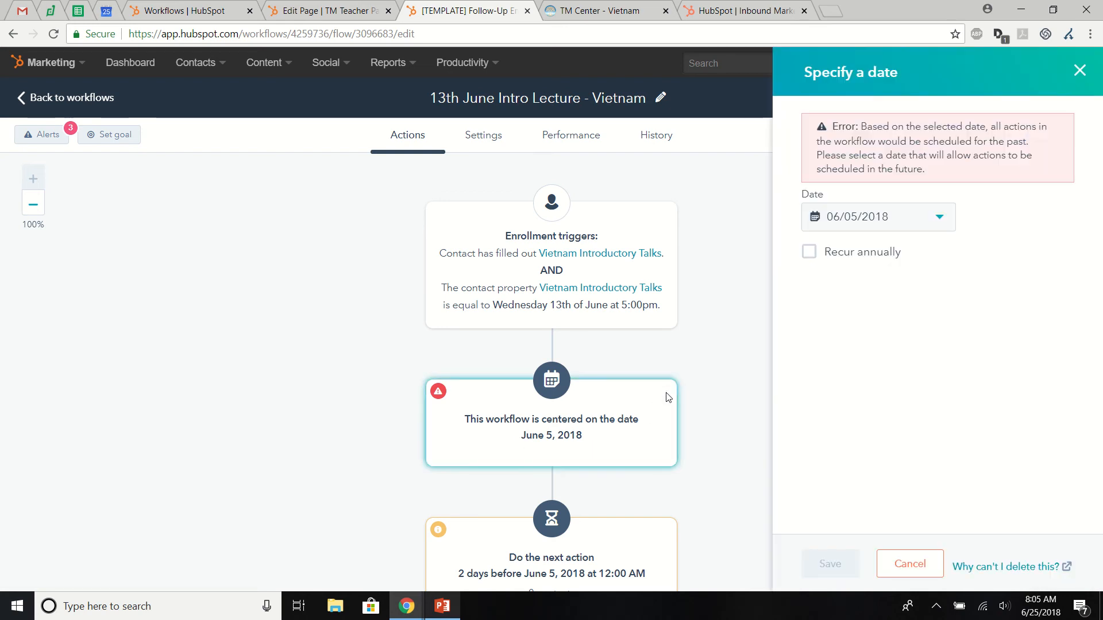
click(938, 220)
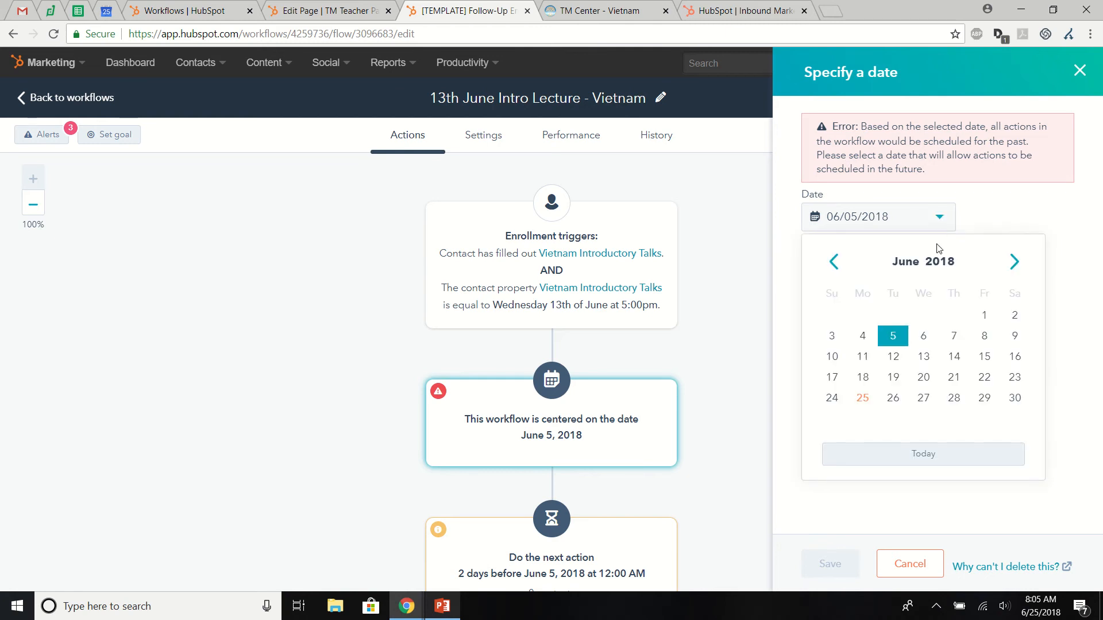
click(925, 359)
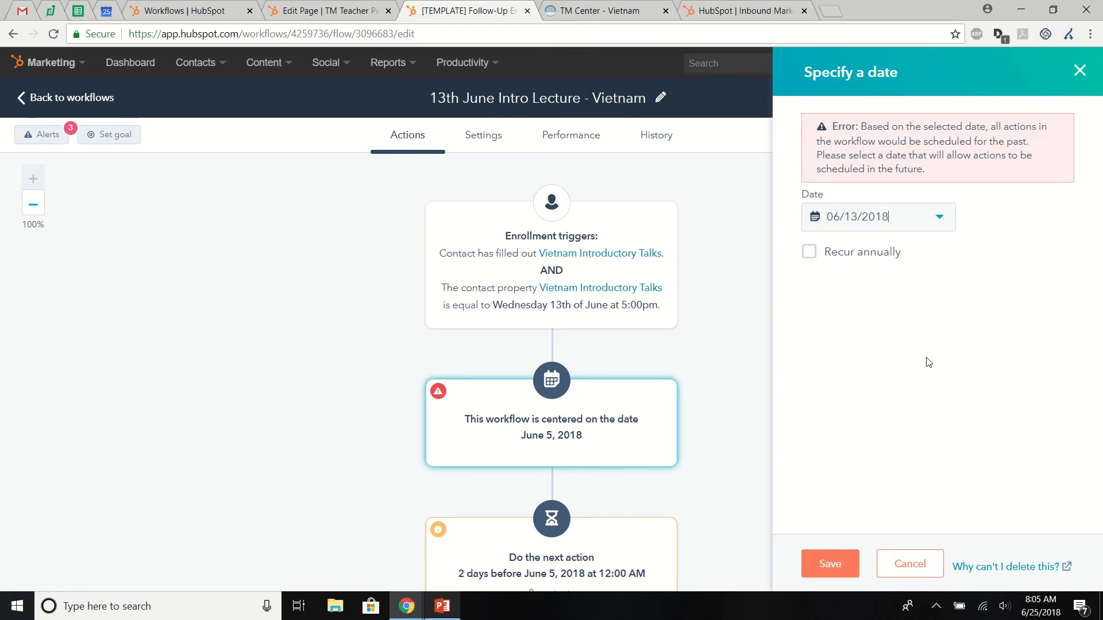
click(834, 566)
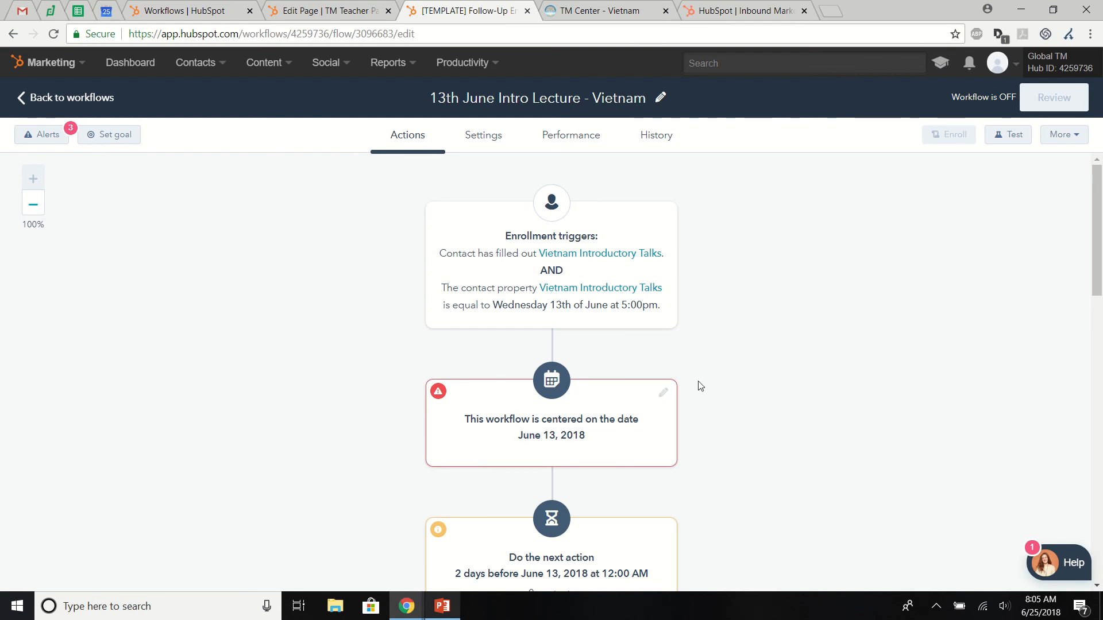
- Review the cloned workflow's scheduled delays and reminder emails, and recheck the follow-up emails tile on the teacher page
scroll(741, 320, down, 1)
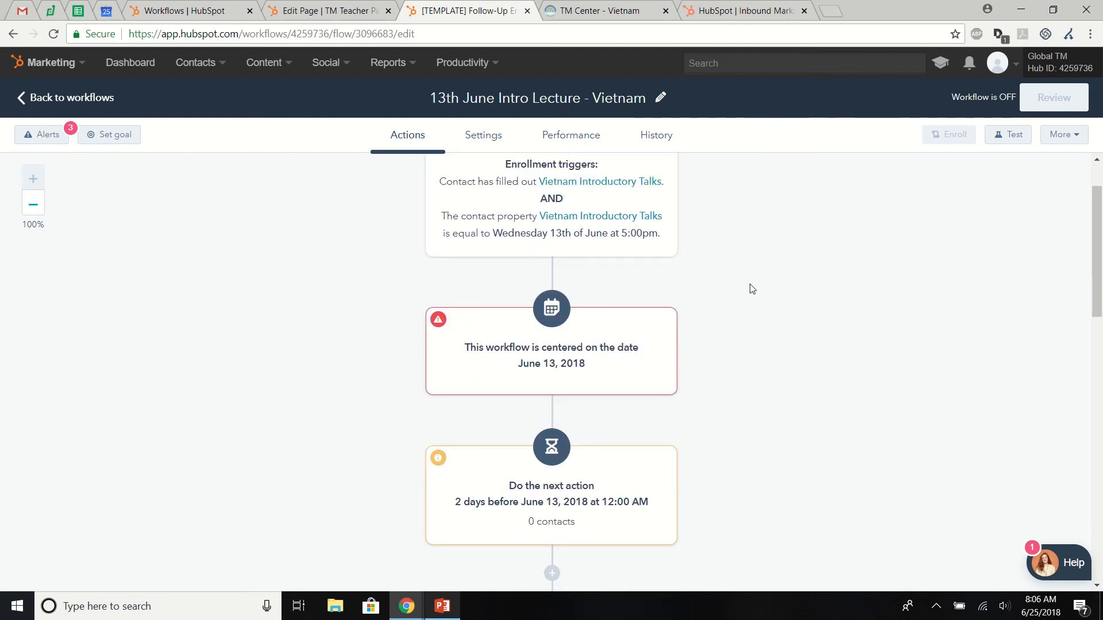
scroll(741, 284, up, 1)
scroll(571, 394, down, 1)
scroll(575, 356, down, 3)
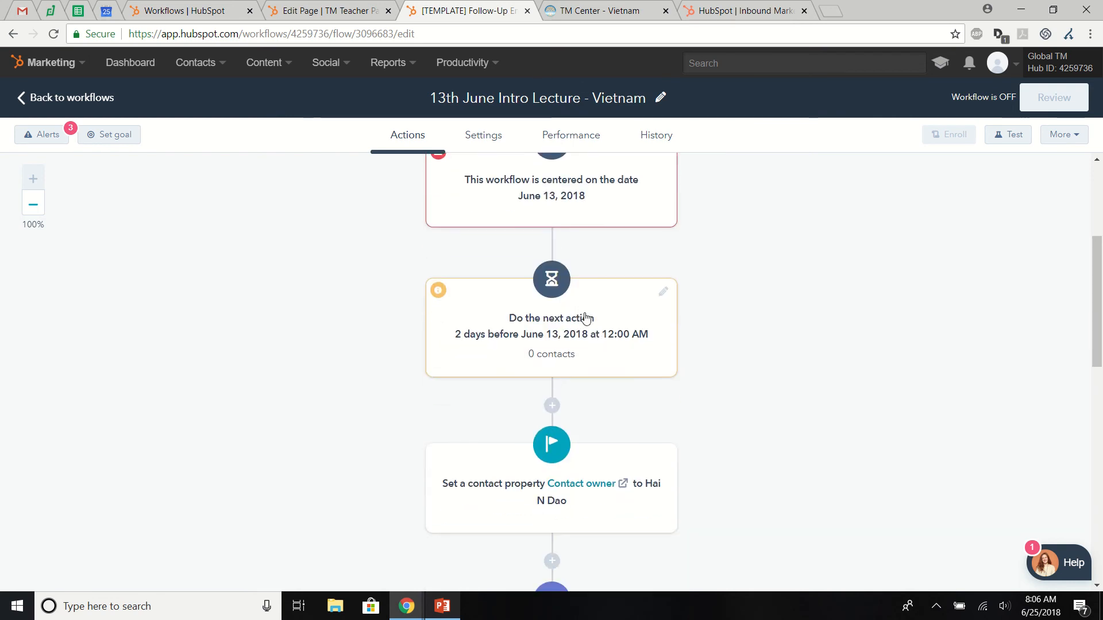
scroll(586, 317, down, 1)
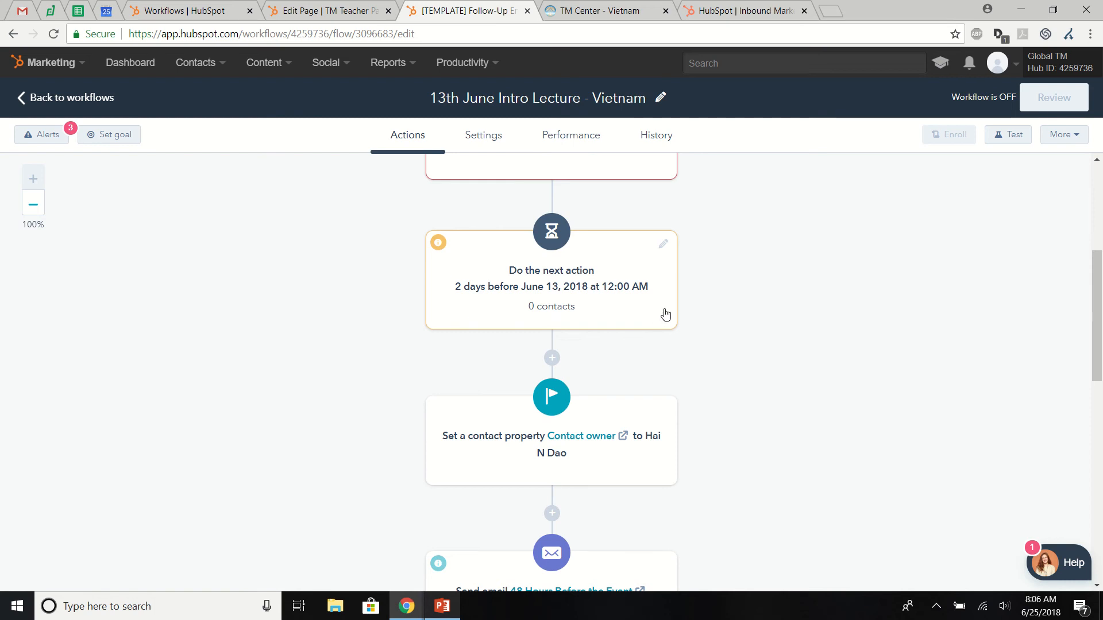
scroll(561, 305, down, 3)
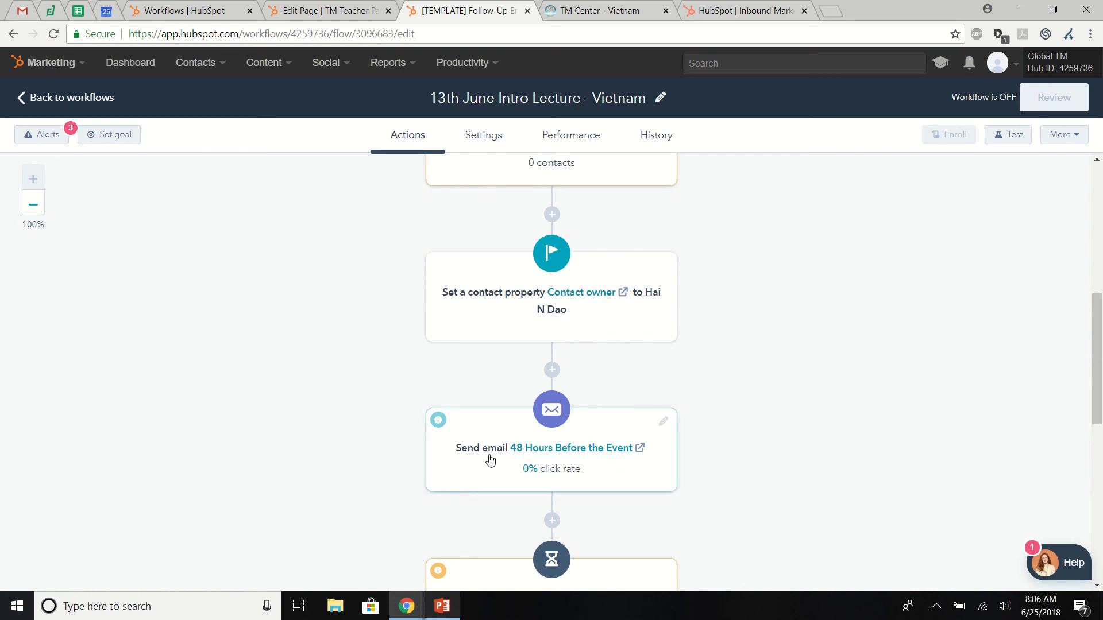
scroll(500, 374, down, 10)
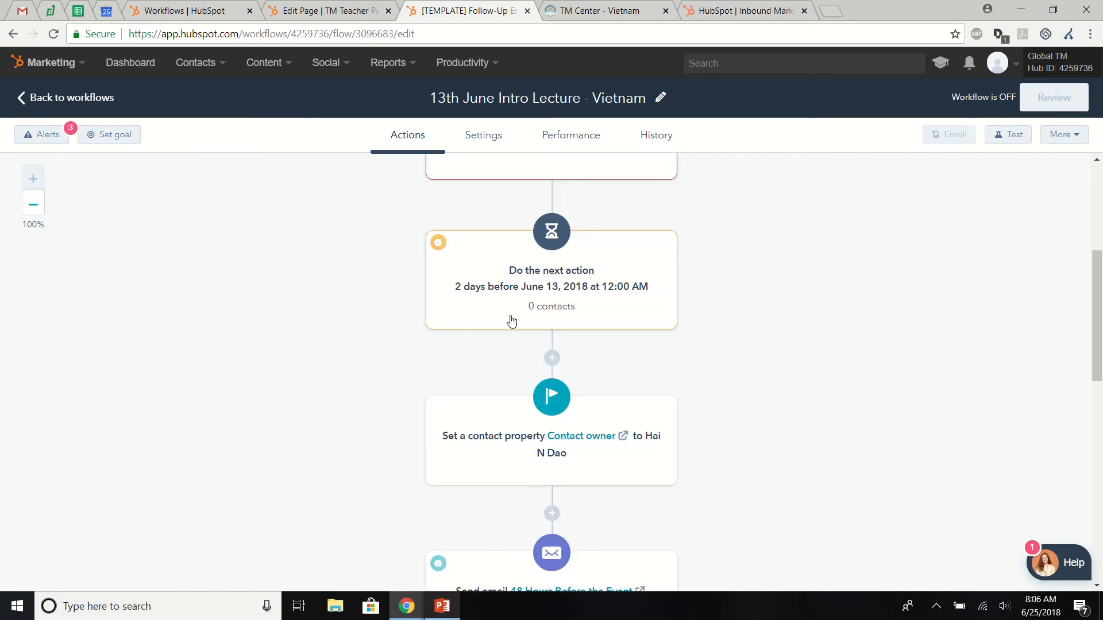
scroll(527, 435, down, 6)
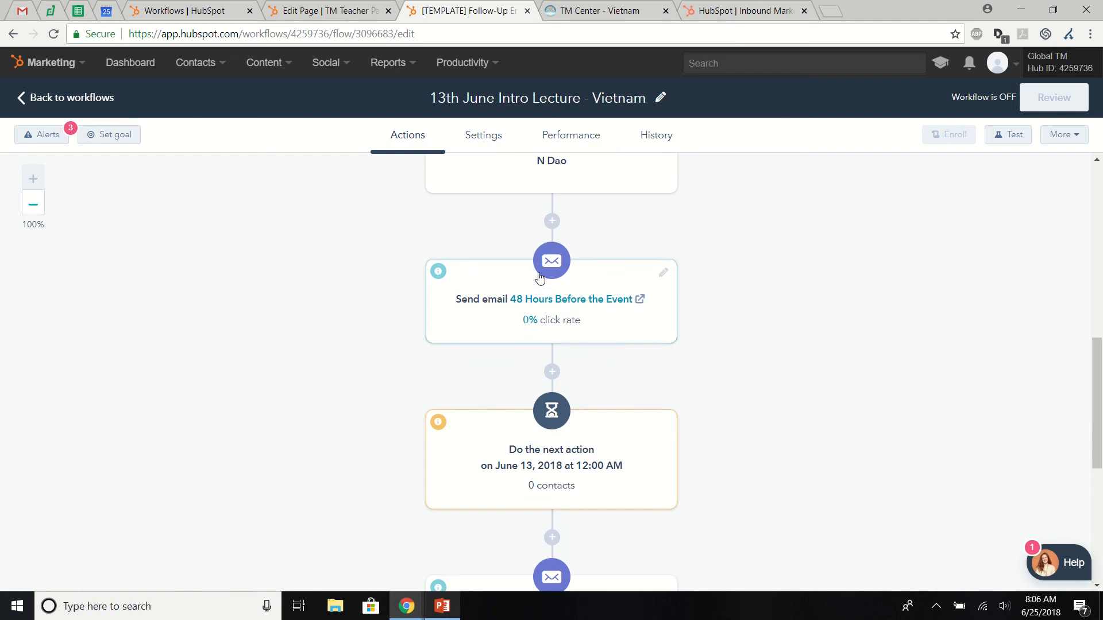
scroll(592, 409, down, 1)
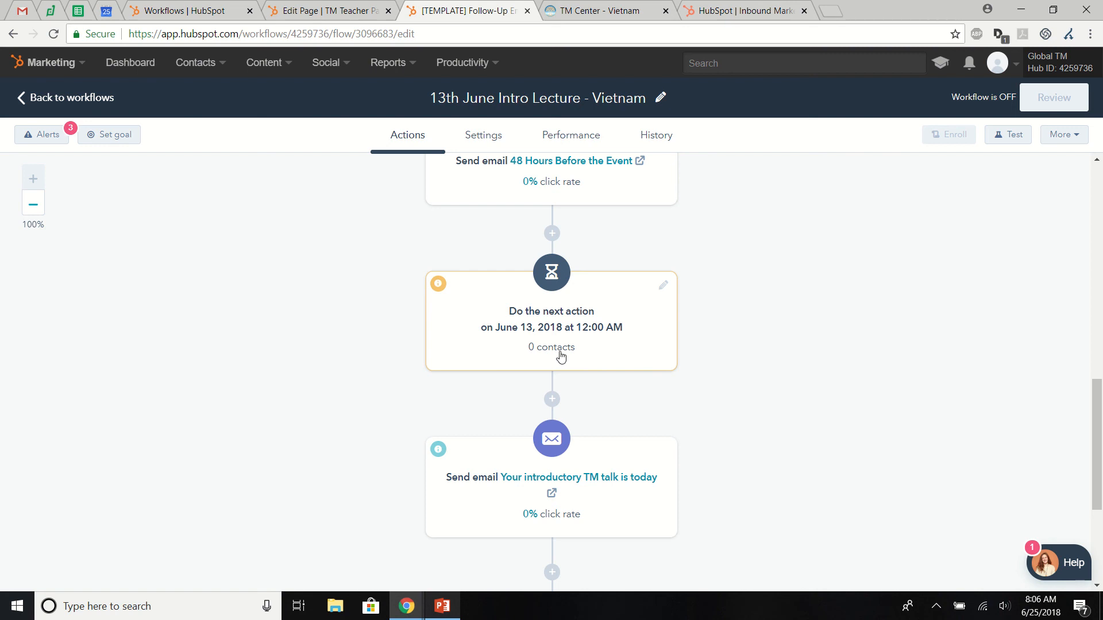
scroll(718, 303, up, 10)
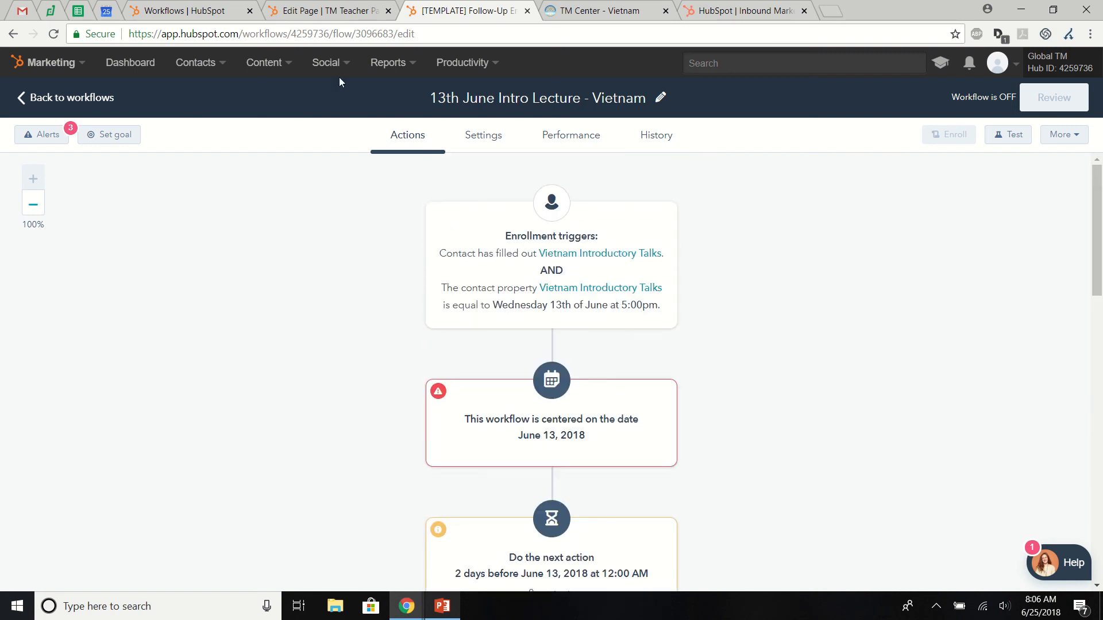
click(325, 11)
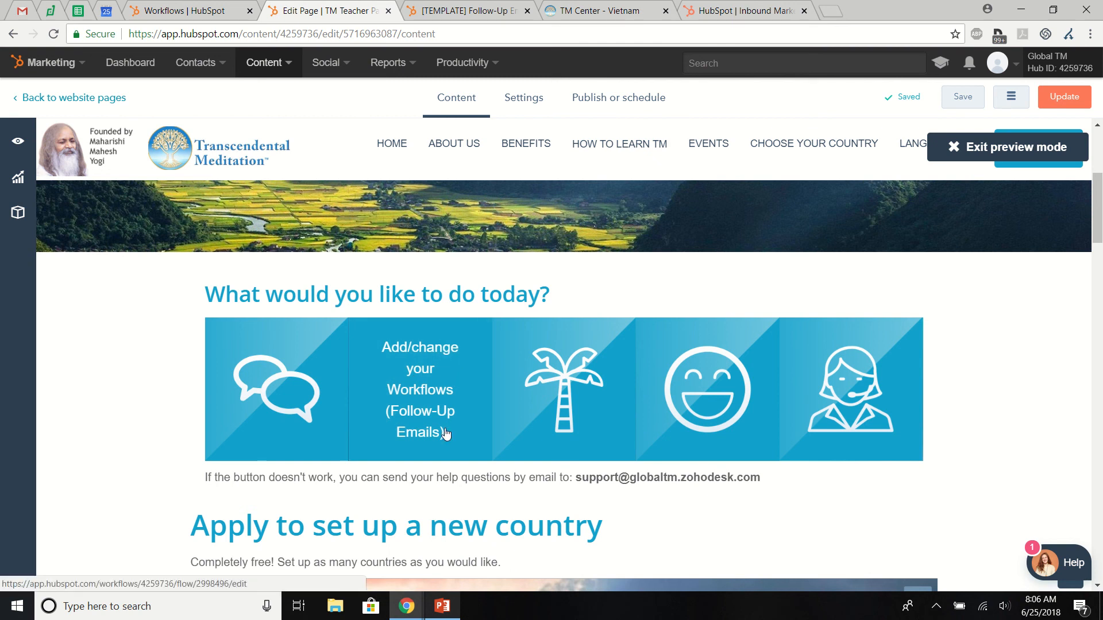
click(457, 12)
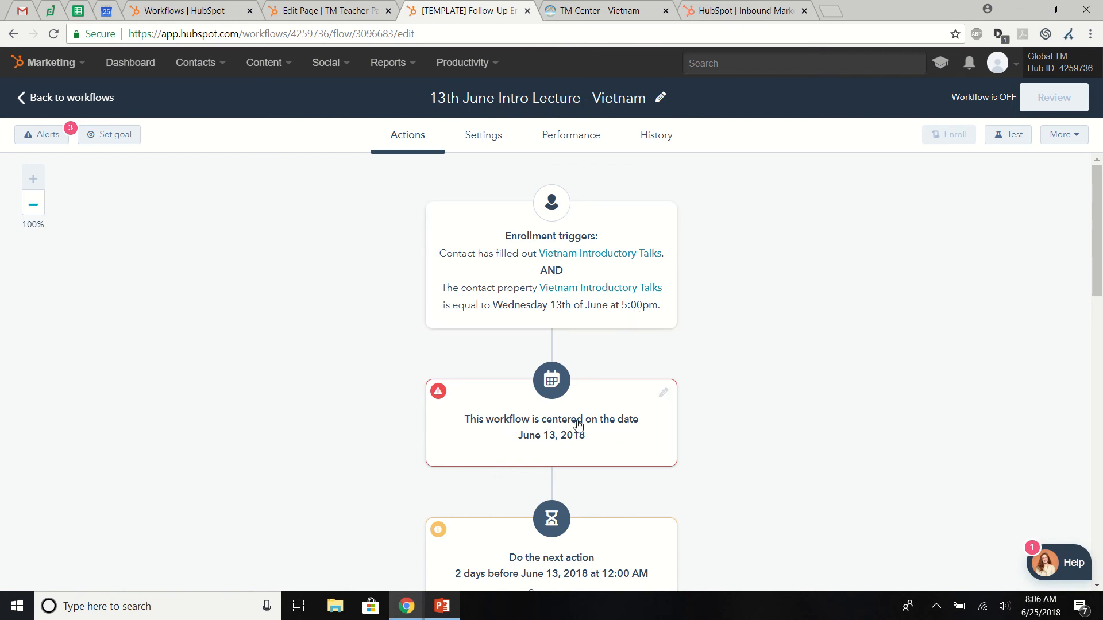
- Change the date the workflow is centered on to June 28, 2018 and save it
mouse_move(1045, 101)
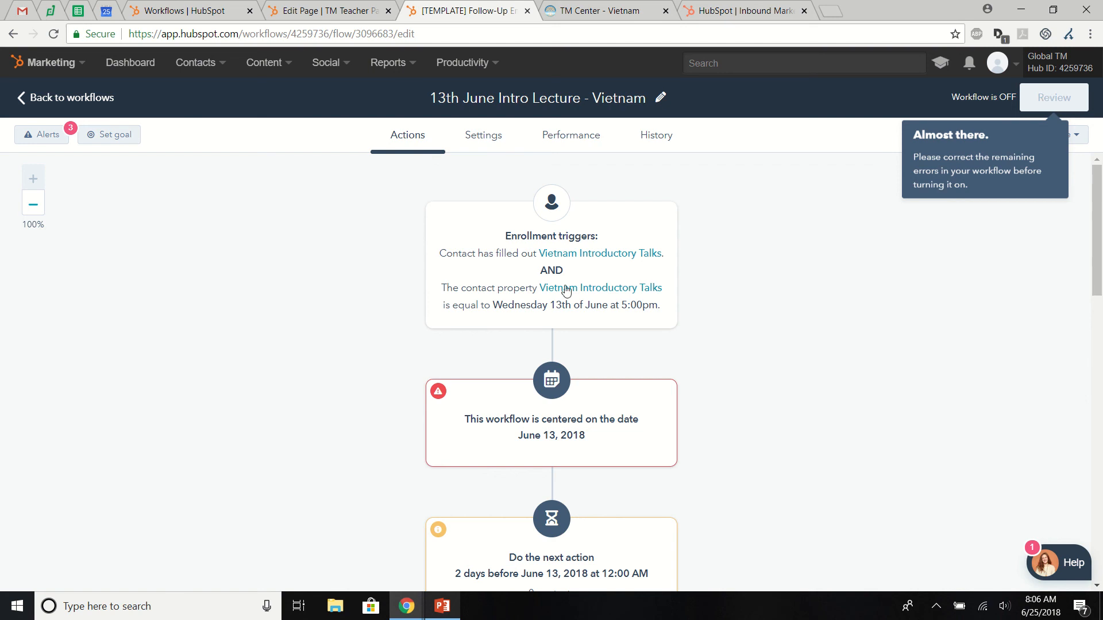
click(595, 404)
click(902, 222)
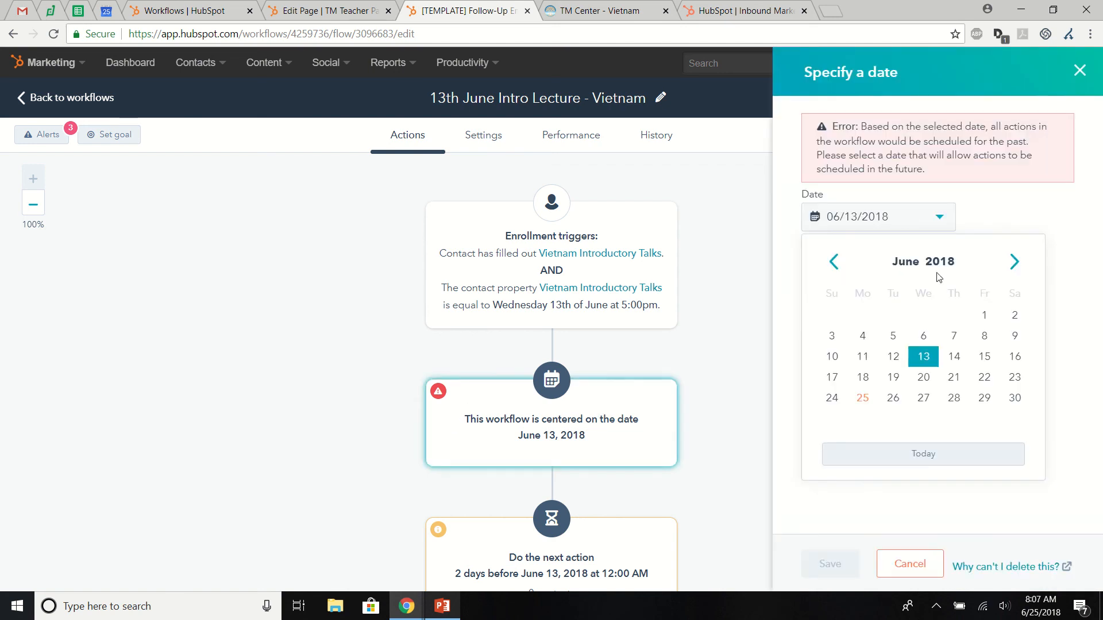
click(951, 401)
click(843, 560)
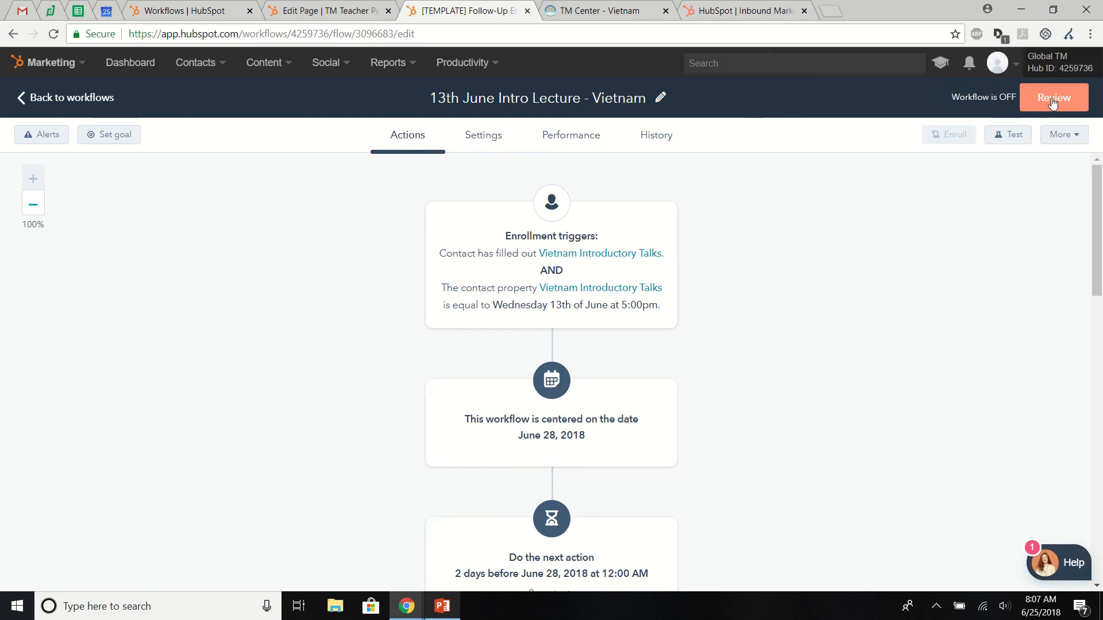
- Open the pre-launch review of the 13th June Intro Lecture - Vietnam workflow and activate the workflow
click(1052, 99)
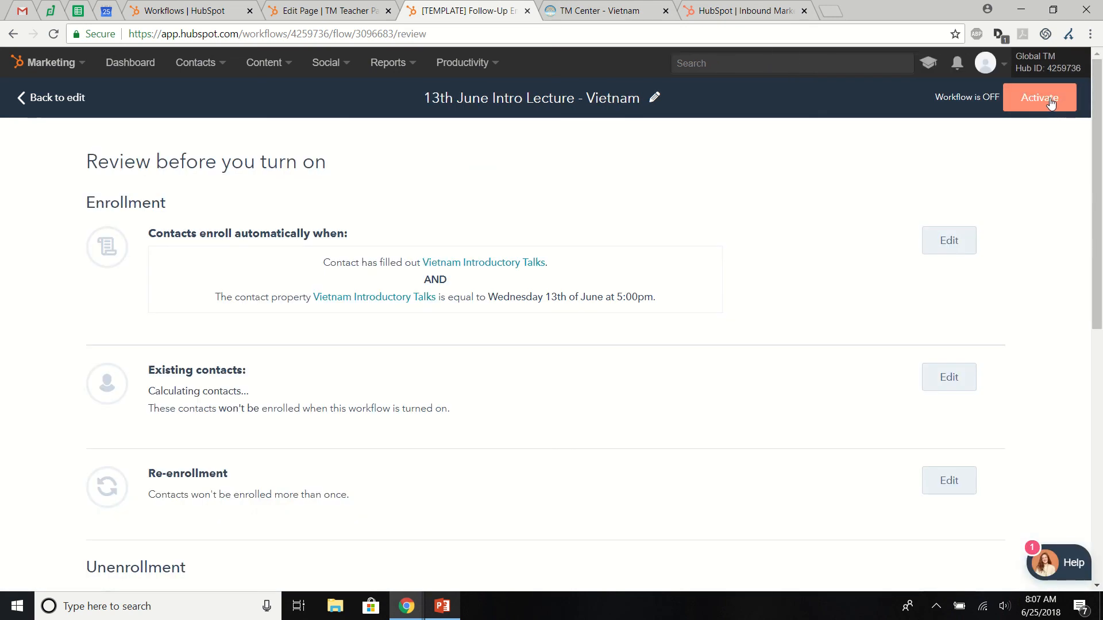
click(1044, 100)
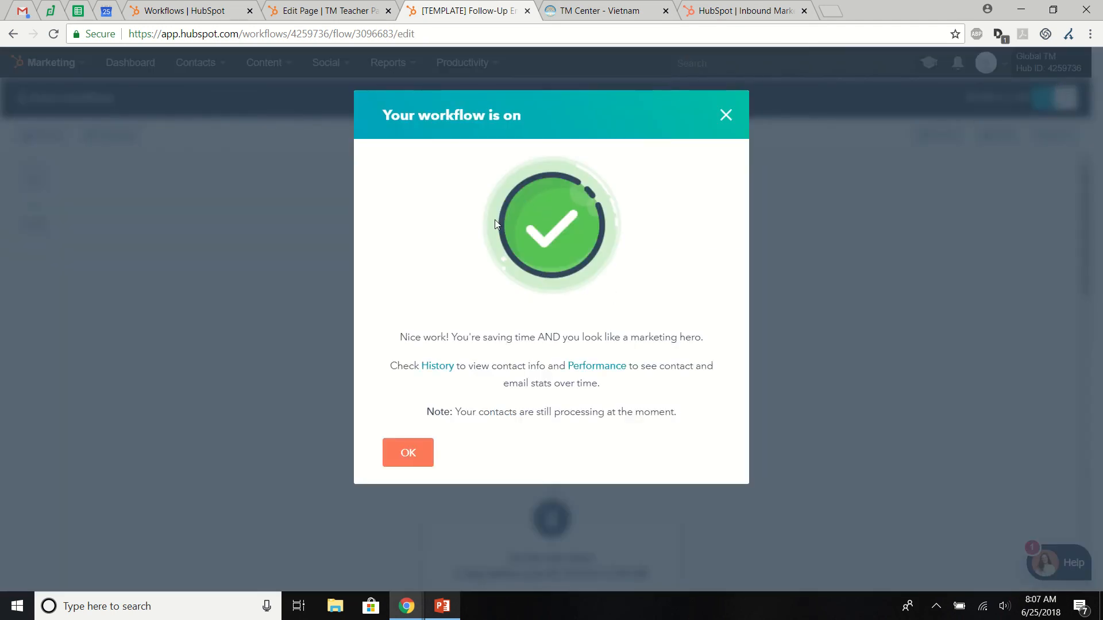
mouse_move(507, 4)
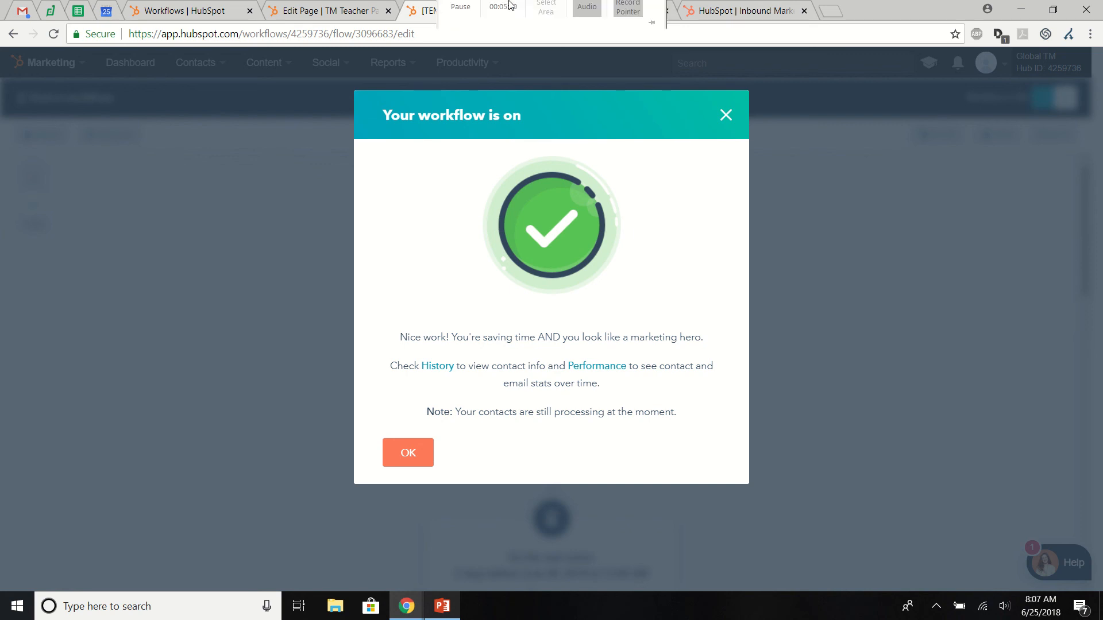